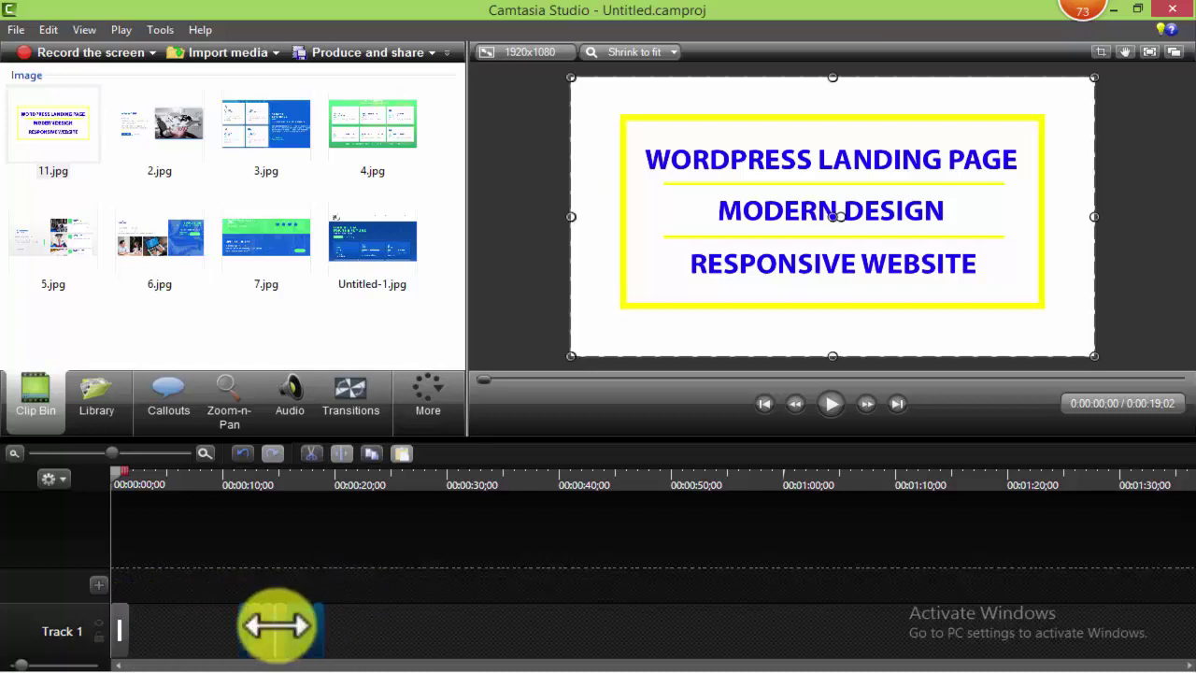
- Move the clips after the gap on Track 1 up against the opening 11.jpg slide and play the sequence
left_click_drag(321, 648, 165, 633)
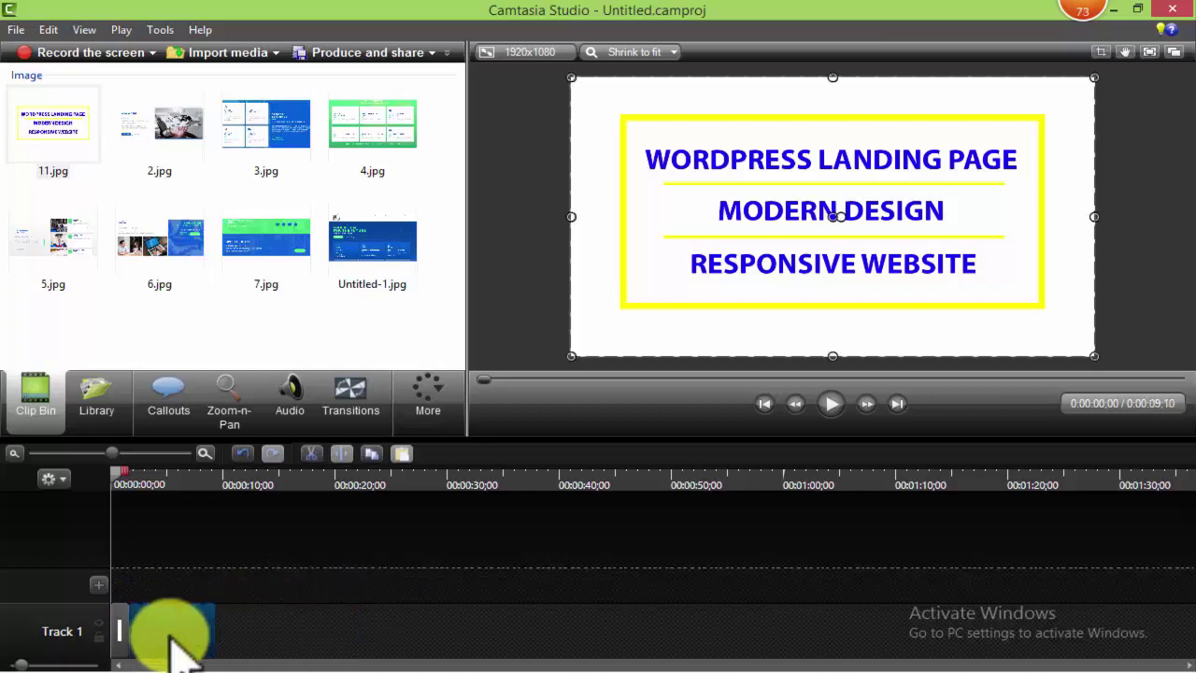
left_click(834, 411)
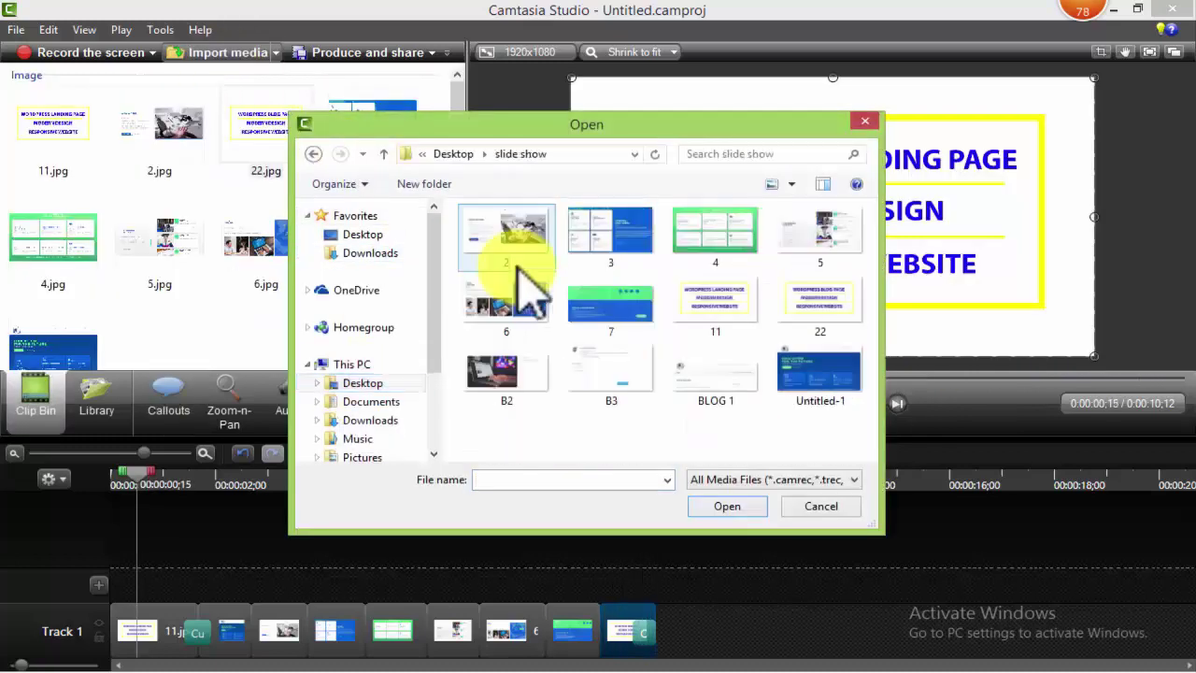
- Import the images B2, B3 and BLOG 1 from the slide show folder on the Desktop
left_click(533, 411)
left_click(715, 378, "shift")
left_click(727, 505)
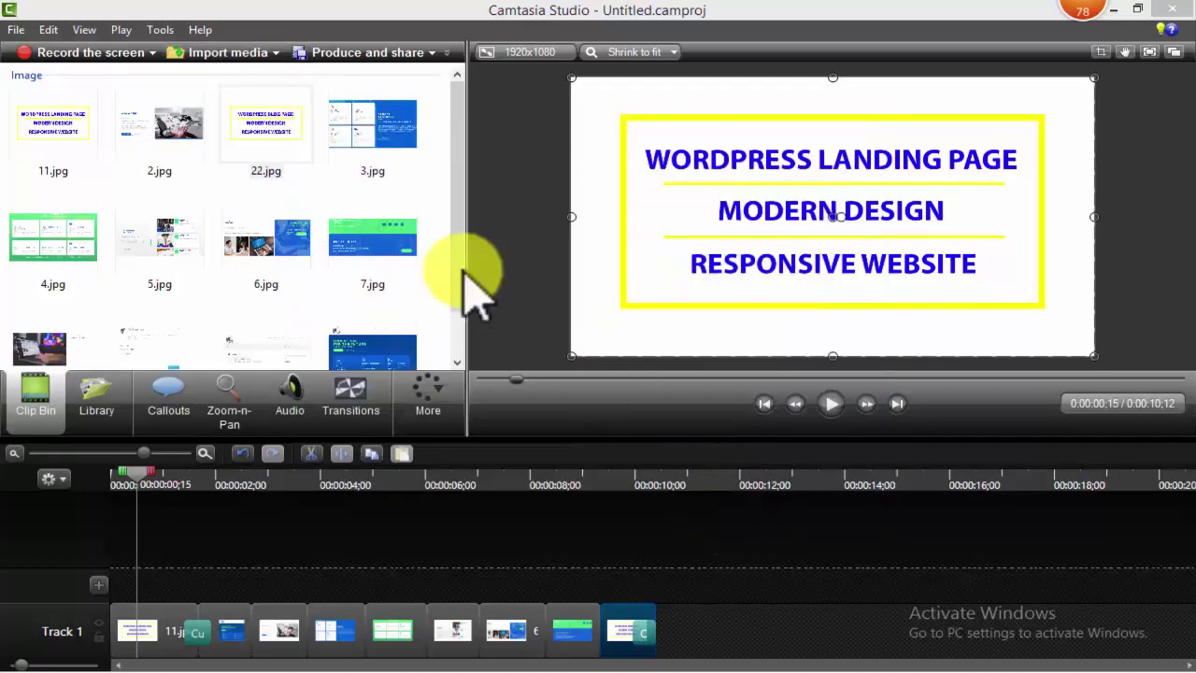
- Add BLOG 1.jpg, B2.jpg and B3.jpg one after another to the end of Track 1
left_click_drag(261, 327, 720, 613)
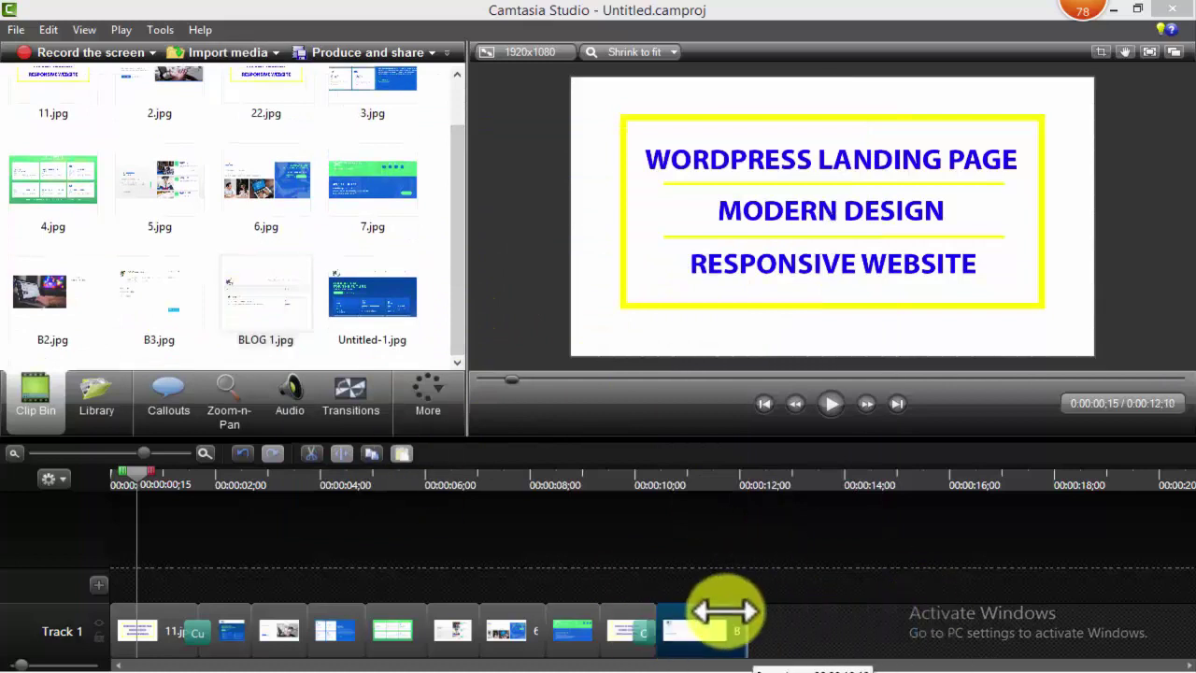
left_click(75, 327)
left_click_drag(75, 332, 822, 626)
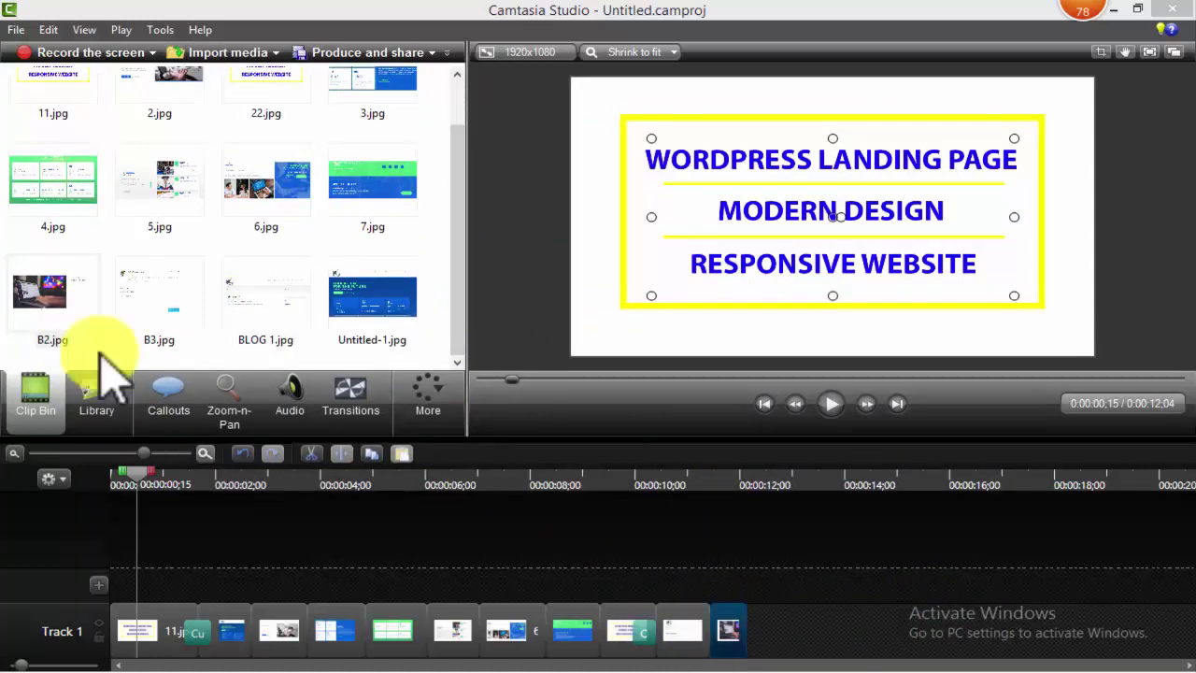
left_click_drag(158, 308, 688, 622)
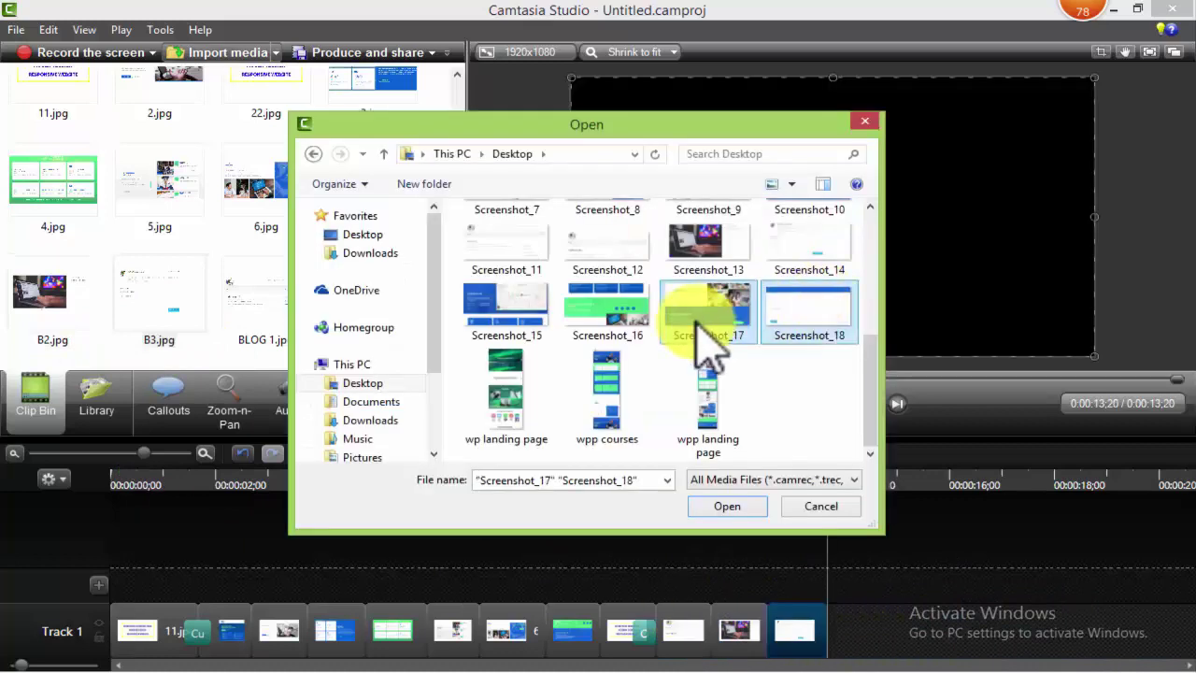
- Import Screenshot_15, Screenshot_16, Screenshot_17 and Screenshot_18 from the Desktop and select Screenshot_15.jpg among the media
left_click(617, 323, "ctrl")
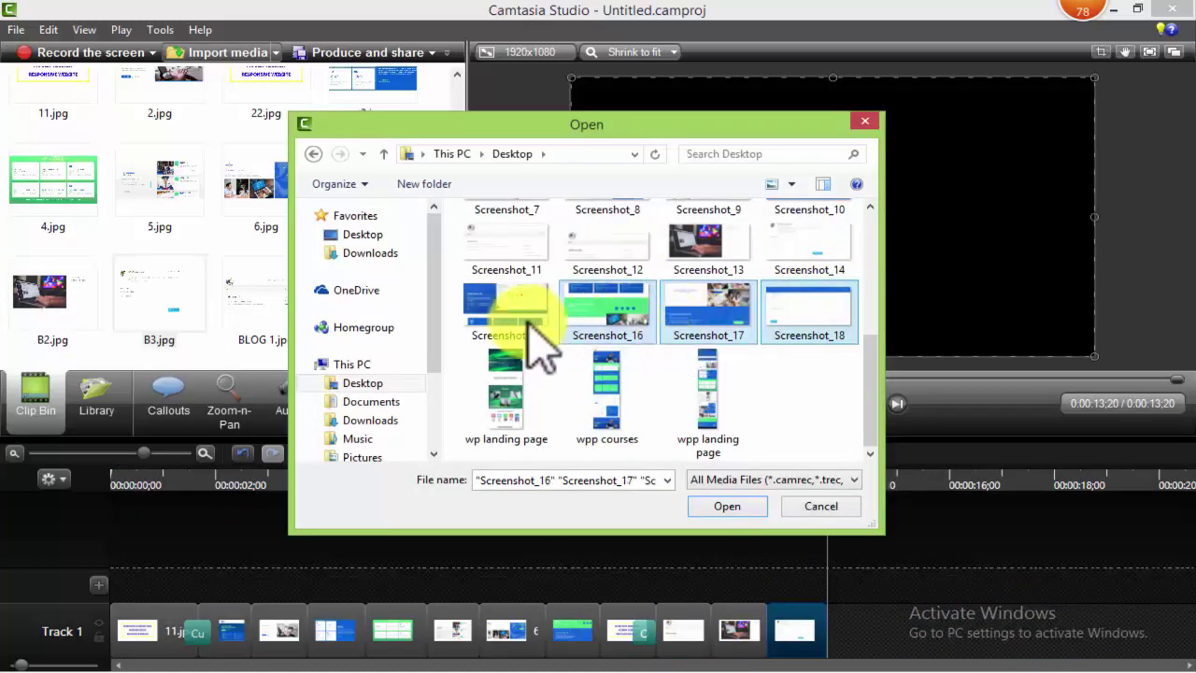
left_click(721, 506)
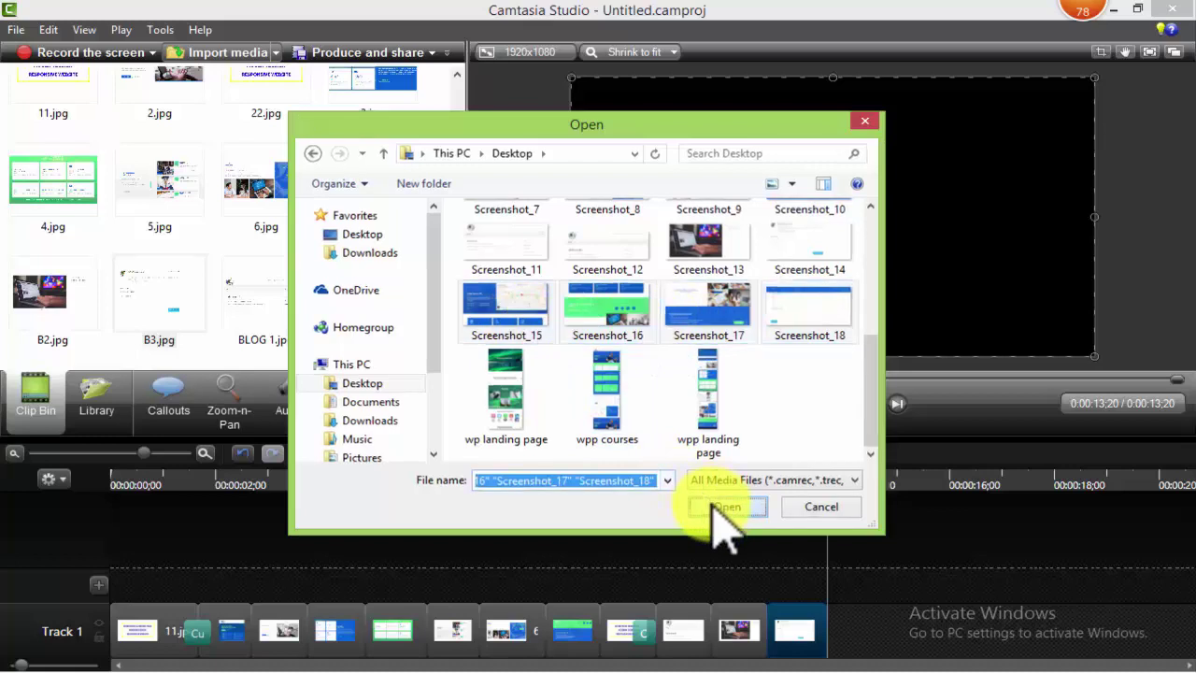
left_click_drag(457, 256, 461, 347)
left_click(381, 201)
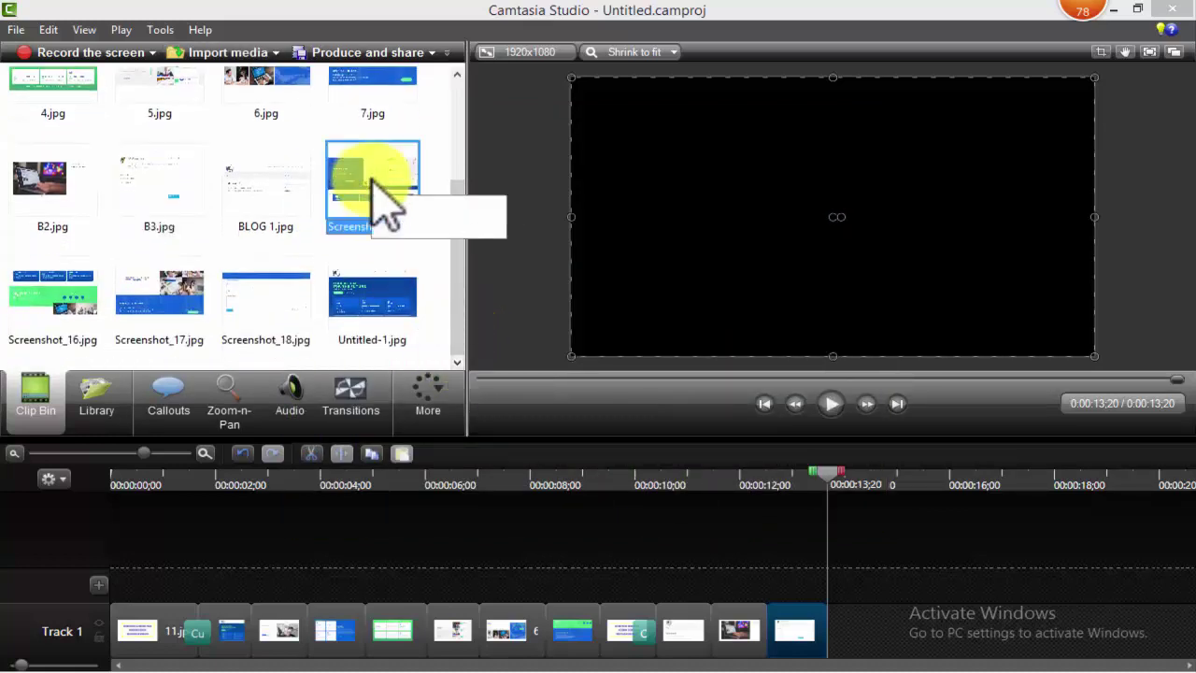
- Import the CONTACT US image from the slide show folder and place it at the end of Track 1
left_click(248, 52)
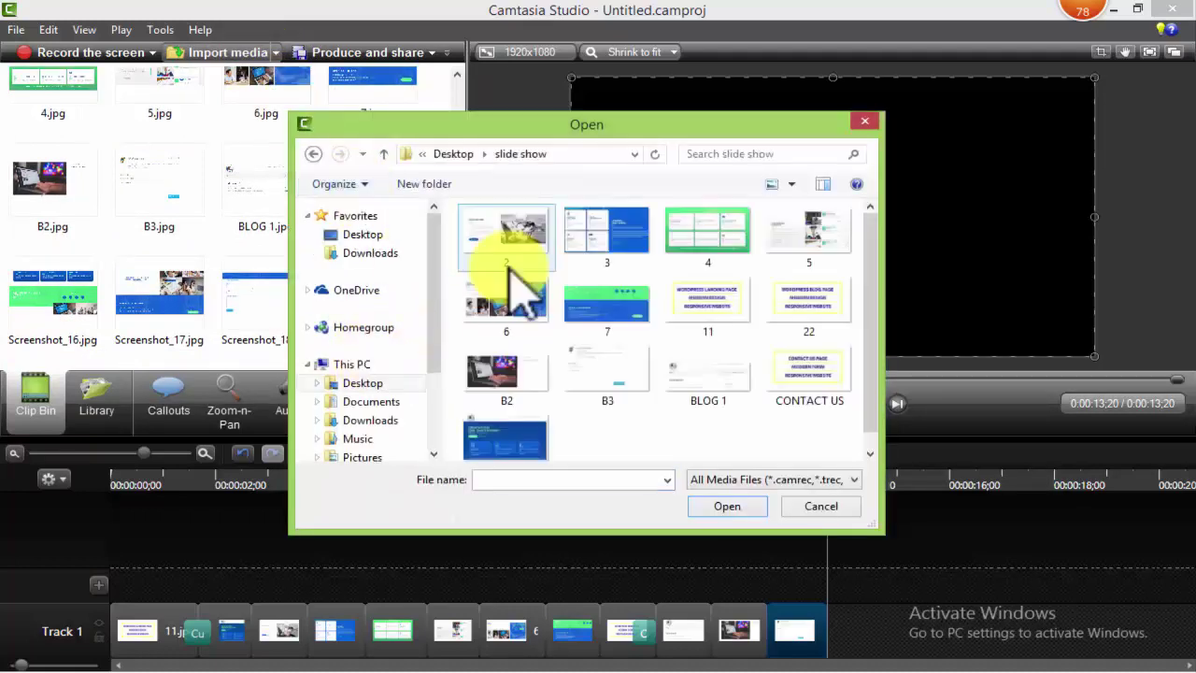
left_click(806, 383)
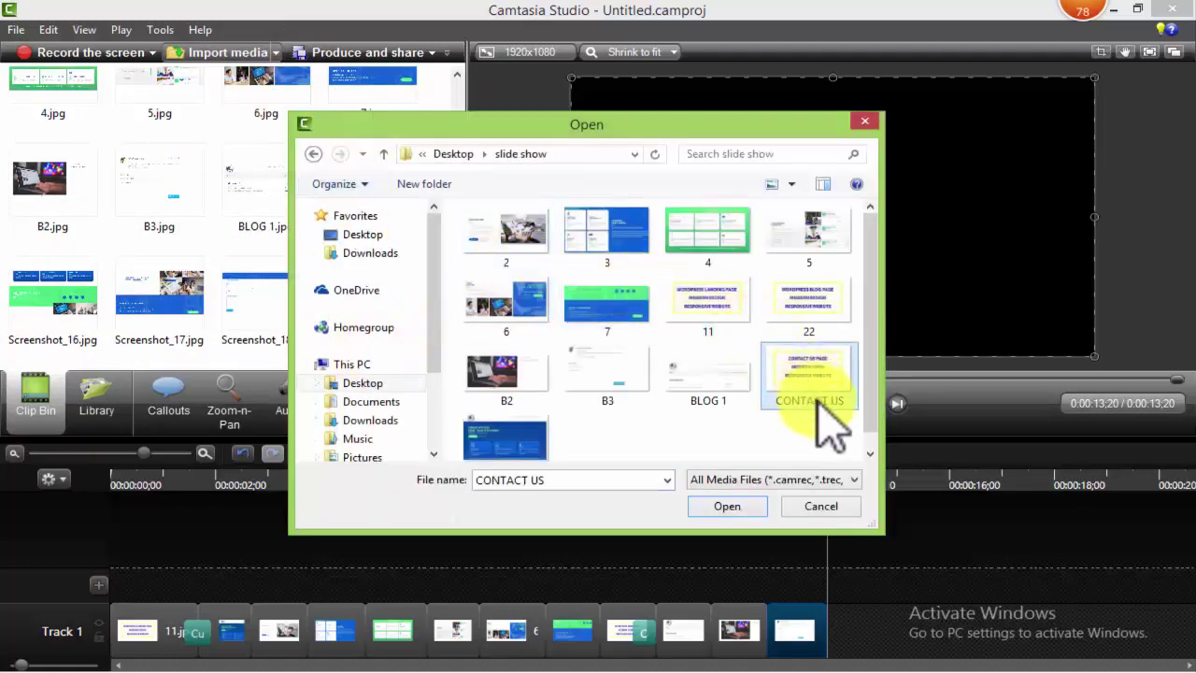
left_click(728, 506)
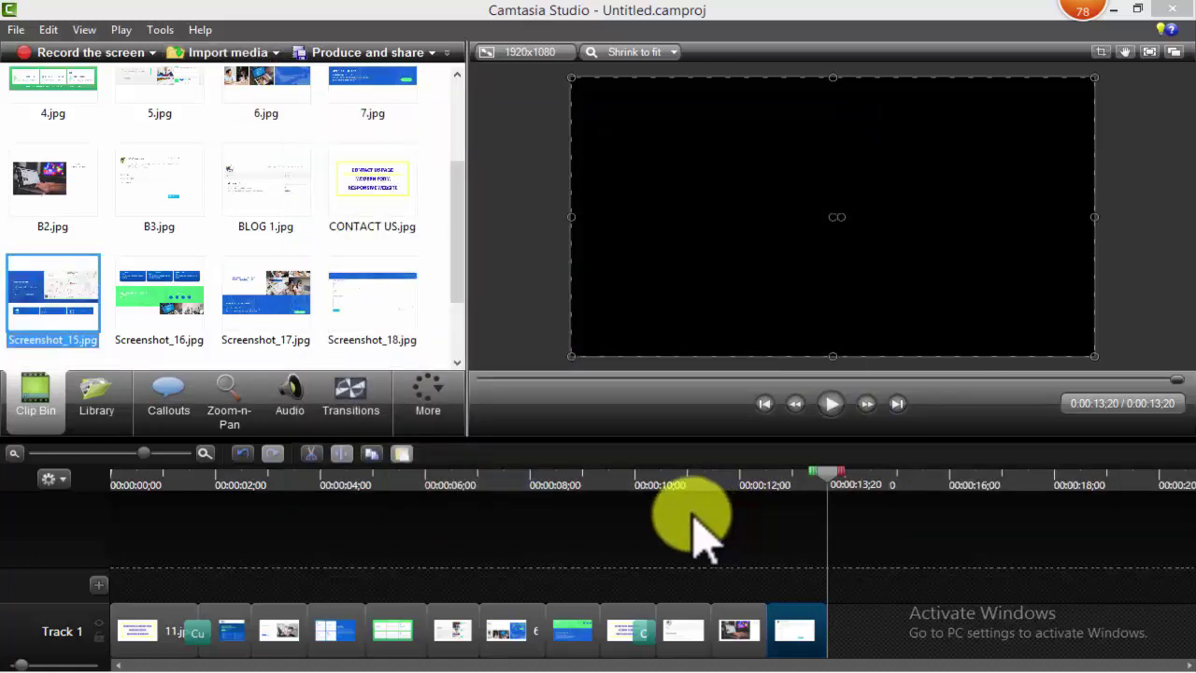
mouse_move(458, 246)
left_mouse_down()
mouse_move(461, 288)
mouse_move(457, 241)
left_mouse_up()
left_click_drag(366, 140, 822, 640)
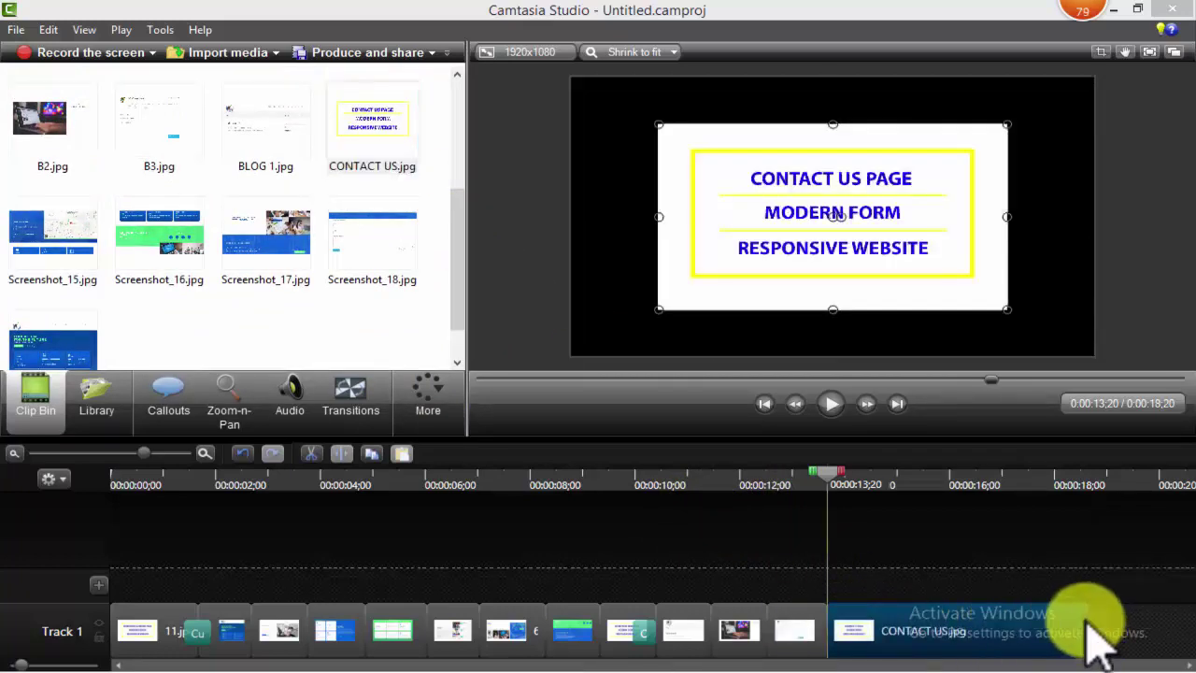
- Enlarge the CONTACT US slide to fill the canvas and shorten its clip to about one second
left_click_drag(1089, 619, 897, 618)
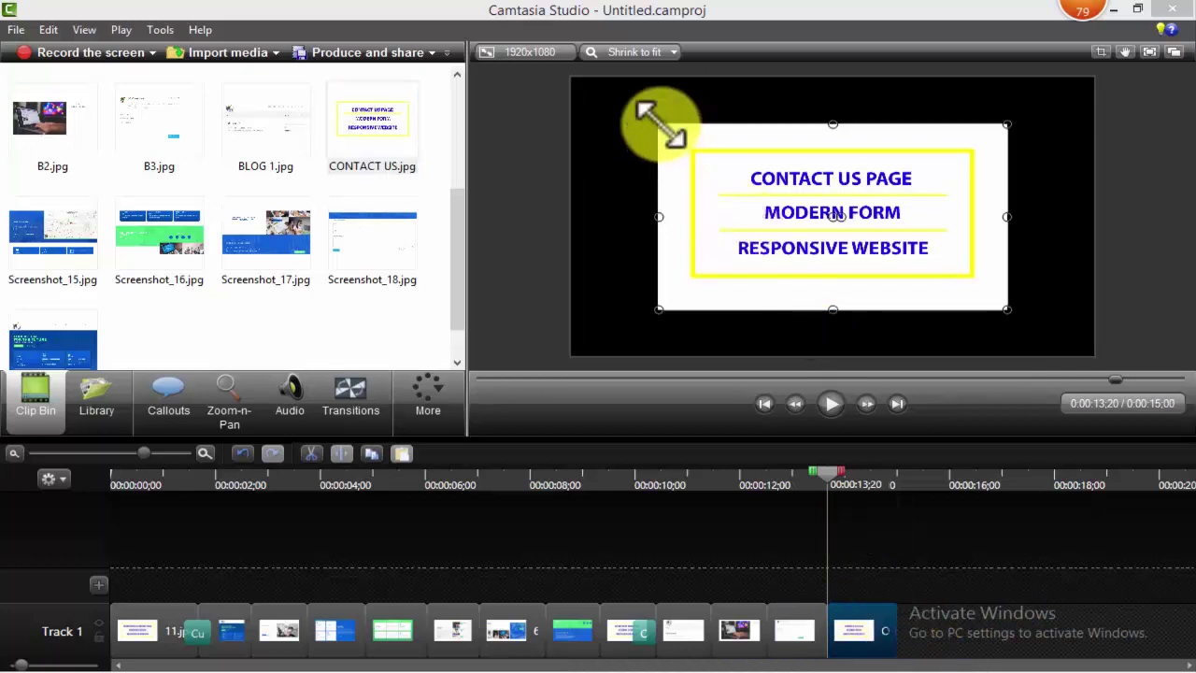
left_click_drag(637, 117, 577, 80)
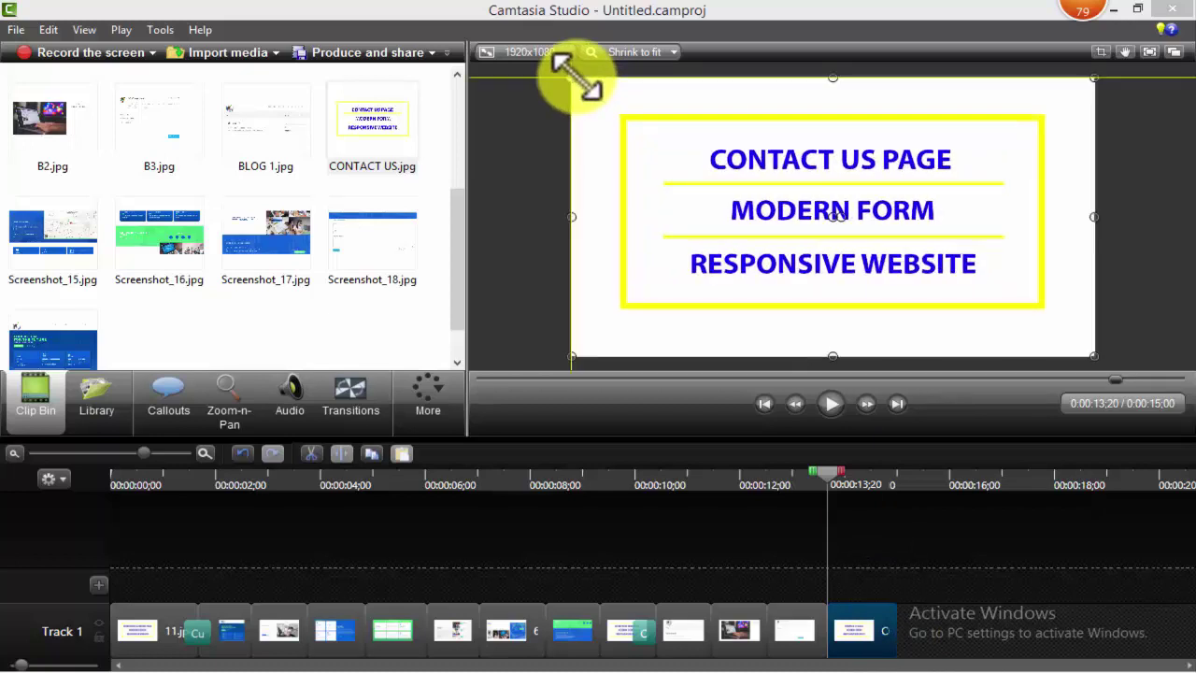
left_click(534, 214)
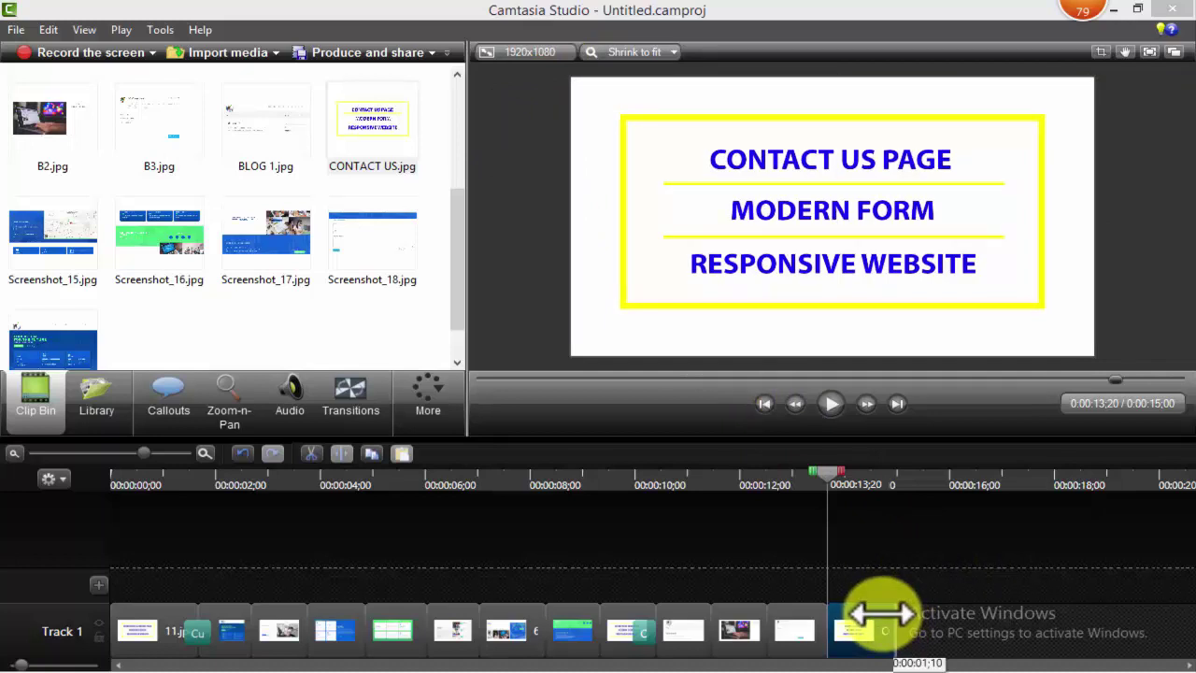
left_click_drag(880, 612, 877, 612)
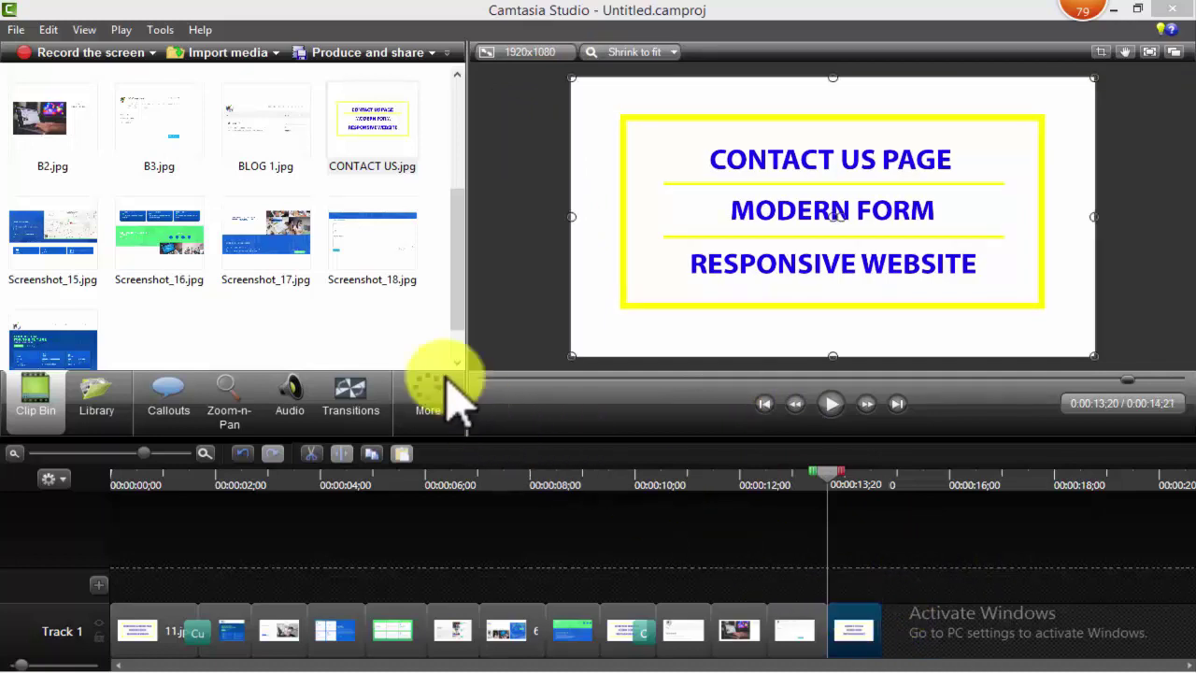
- Place Screenshot_15.jpg, Screenshot_16.jpg, Screenshot_17.jpg and Screenshot_18.jpg in order on Track 1 after the CONTACT US slide
left_click_drag(455, 285, 460, 325)
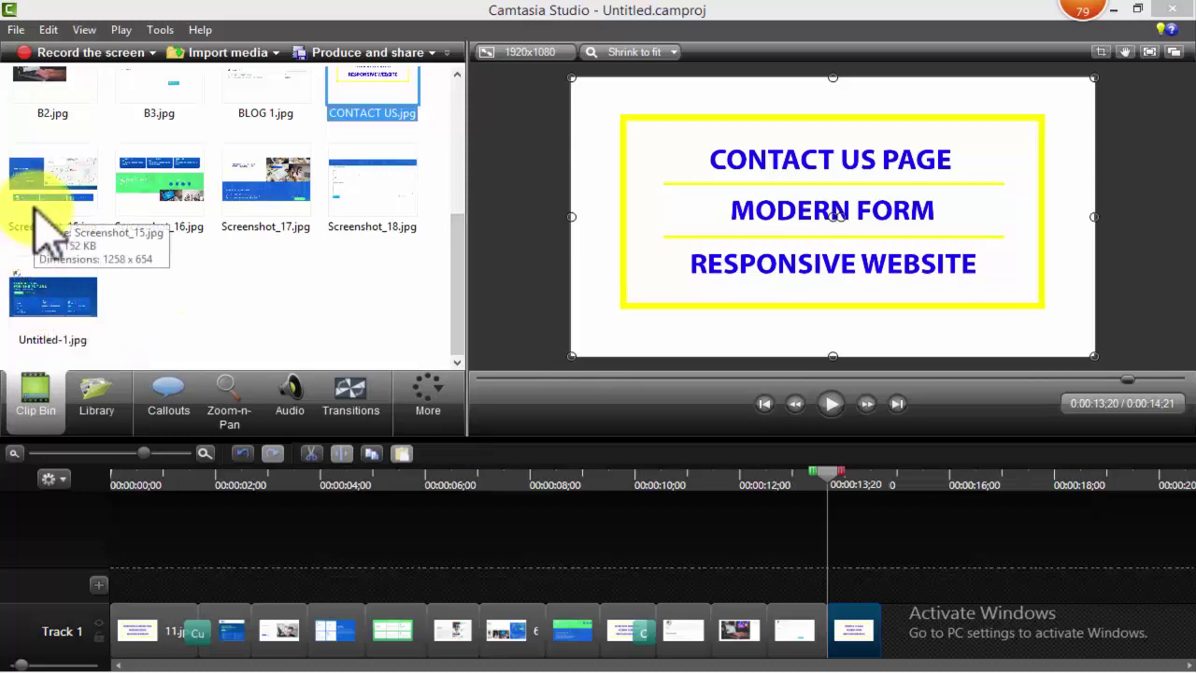
left_click_drag(35, 213, 937, 624)
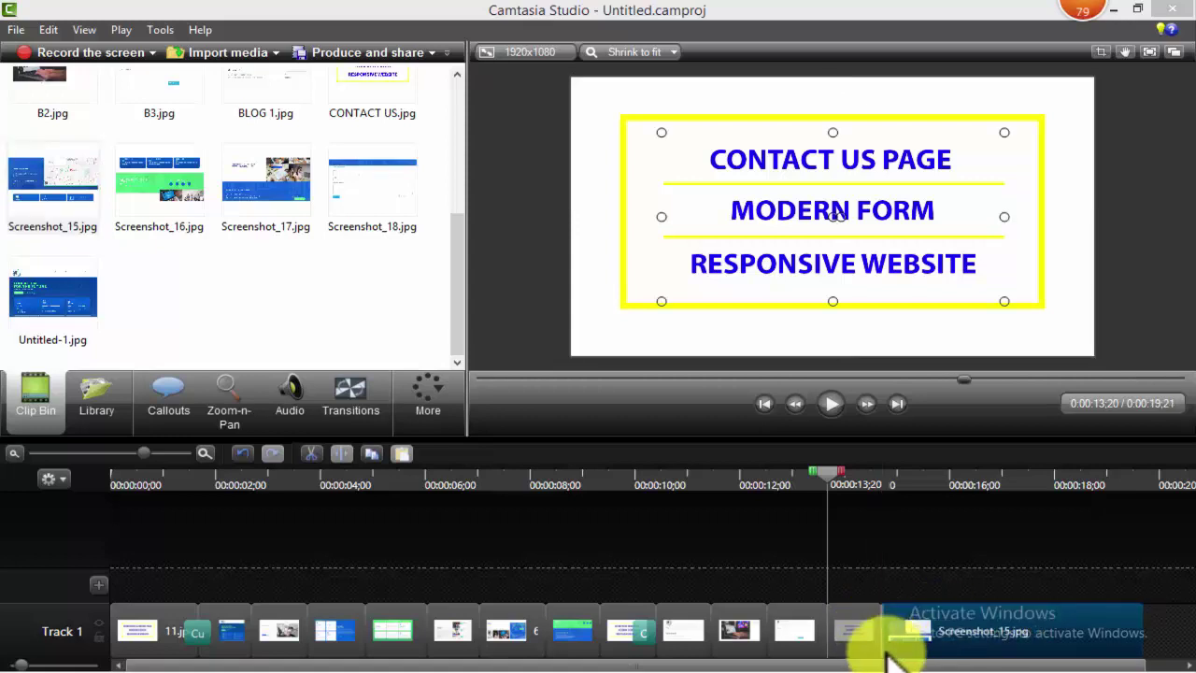
left_click(14, 453)
left_click(14, 453)
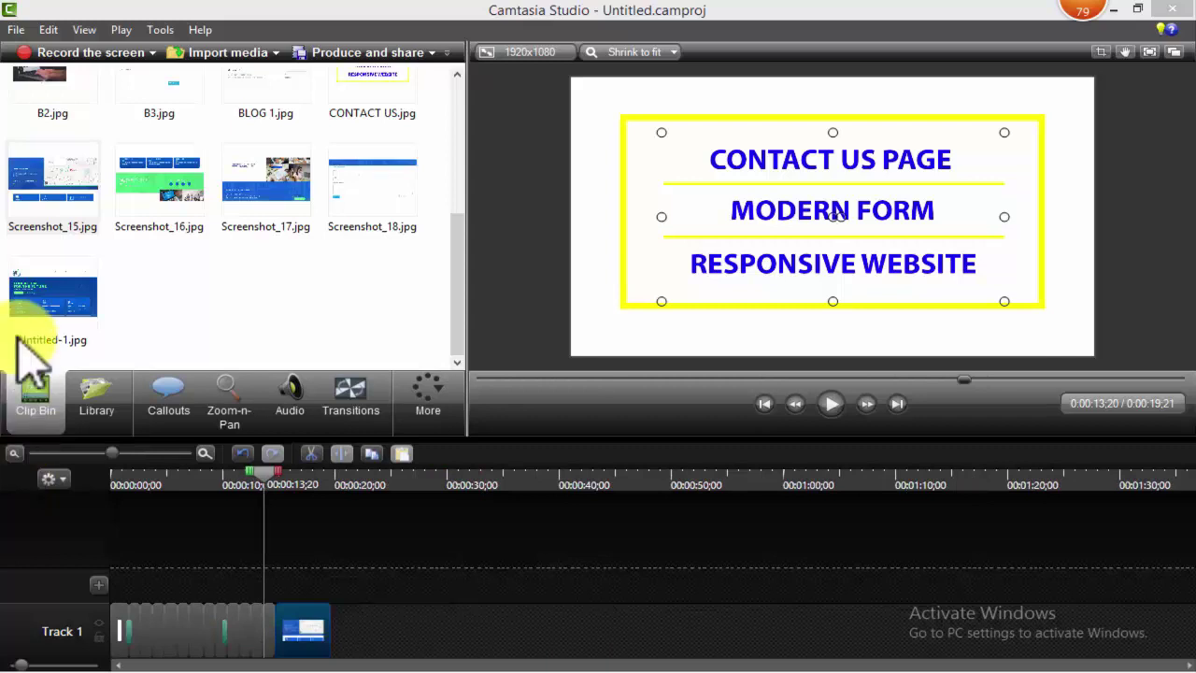
left_click_drag(147, 213, 454, 641)
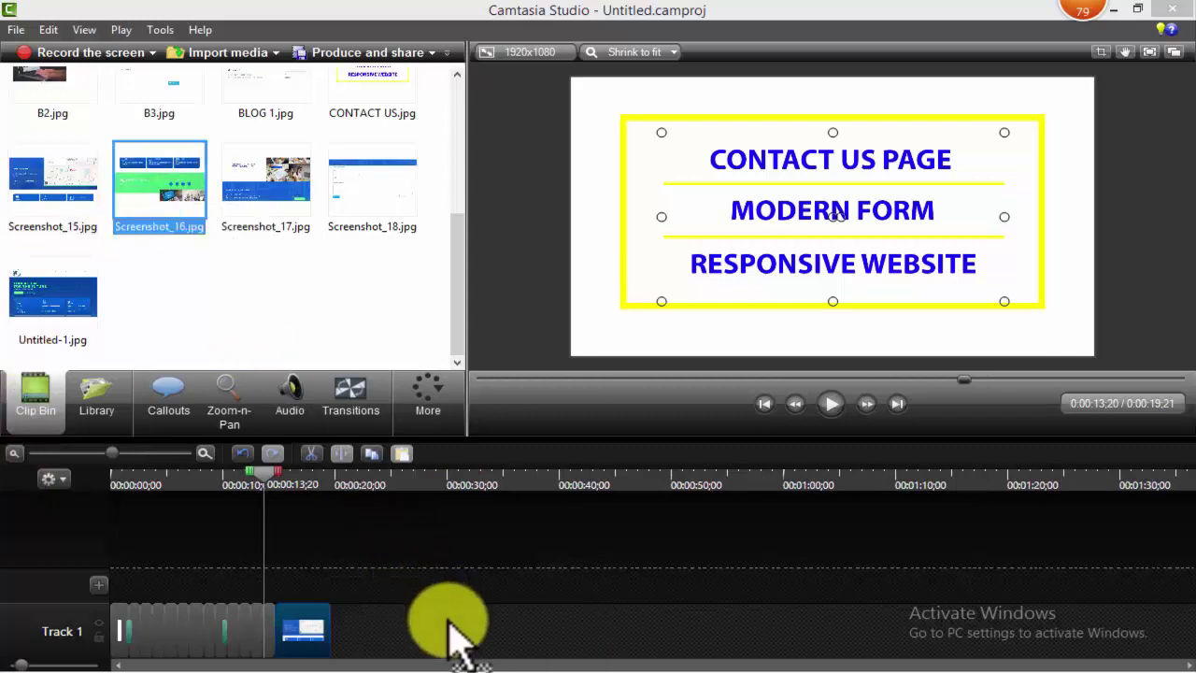
left_click_drag(240, 173, 639, 641)
left_click_drag(359, 229, 740, 643)
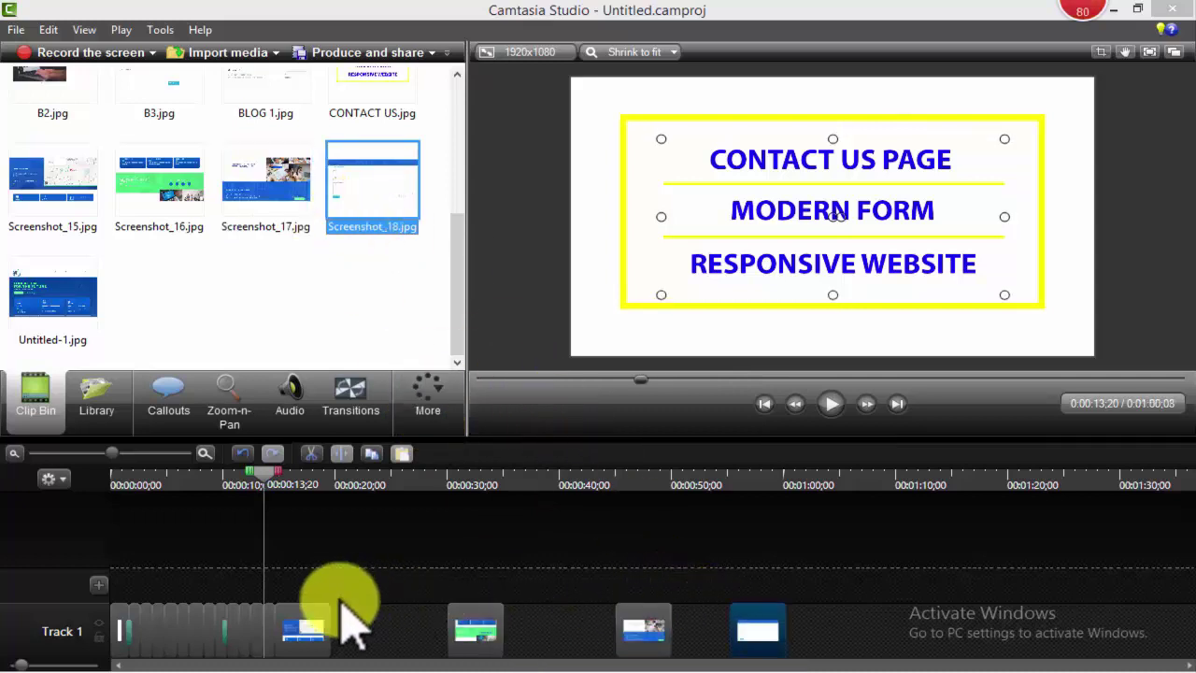
- Enlarge the Screenshot_15 image on the canvas
left_click(308, 639)
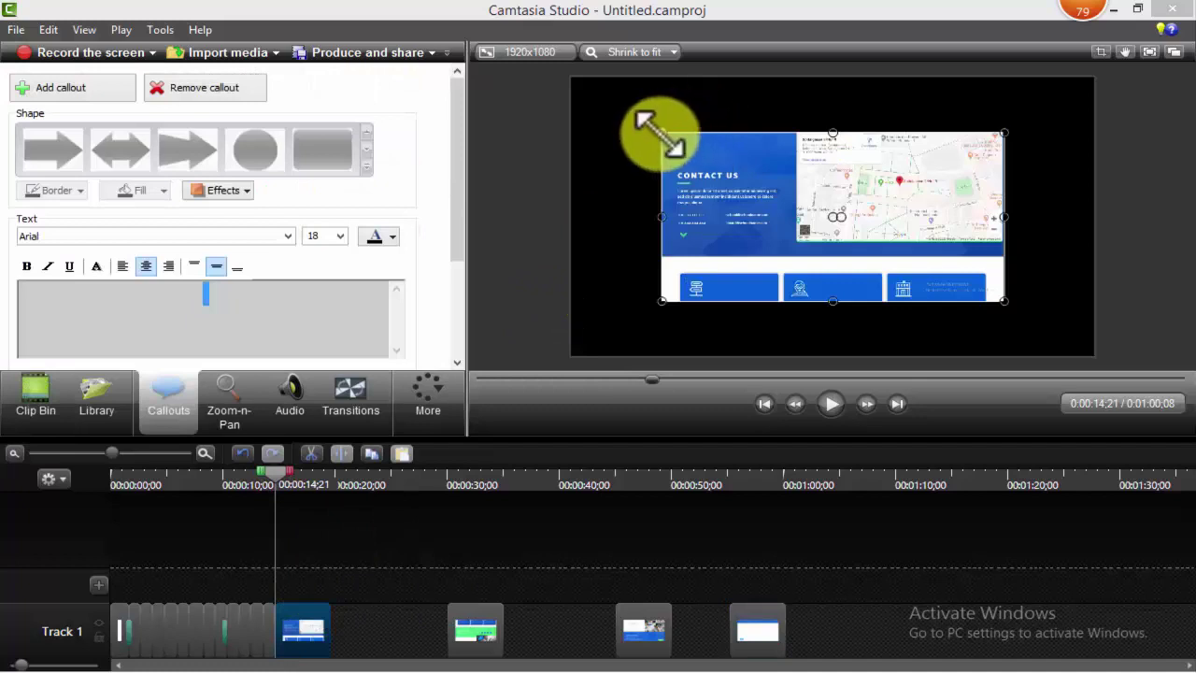
left_click_drag(647, 127, 626, 94)
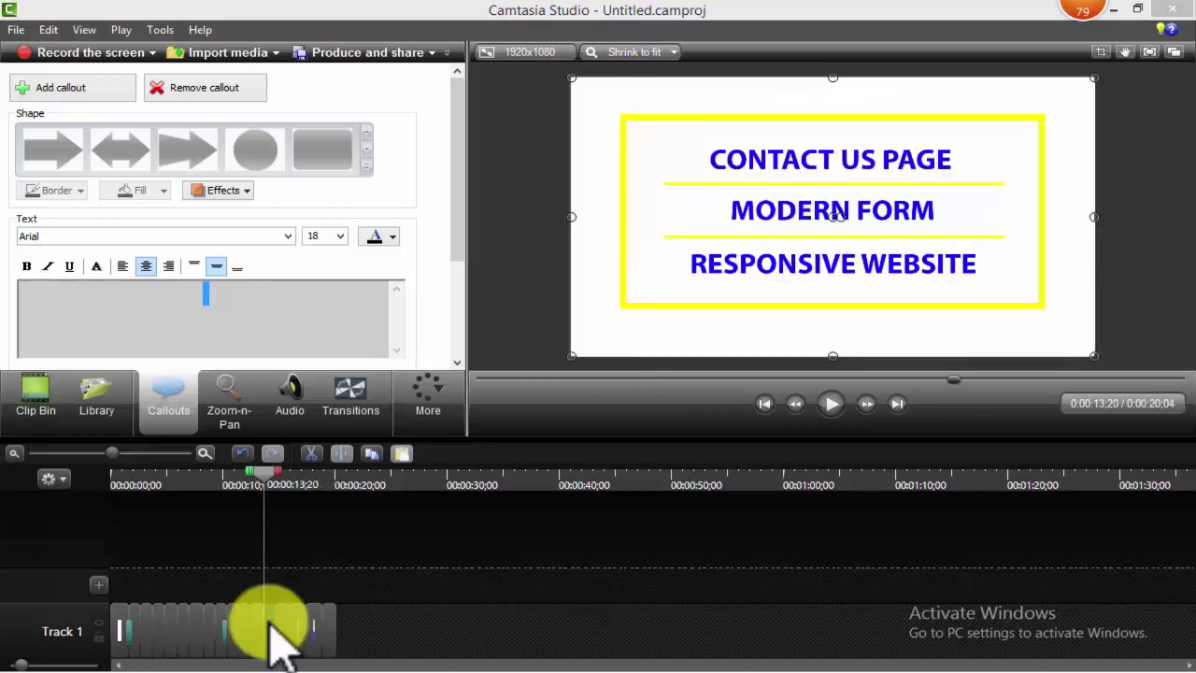
- Add a Cube rotate transition between the CONTACT US slide and Screenshot_15.jpg and preview it
left_click(205, 455)
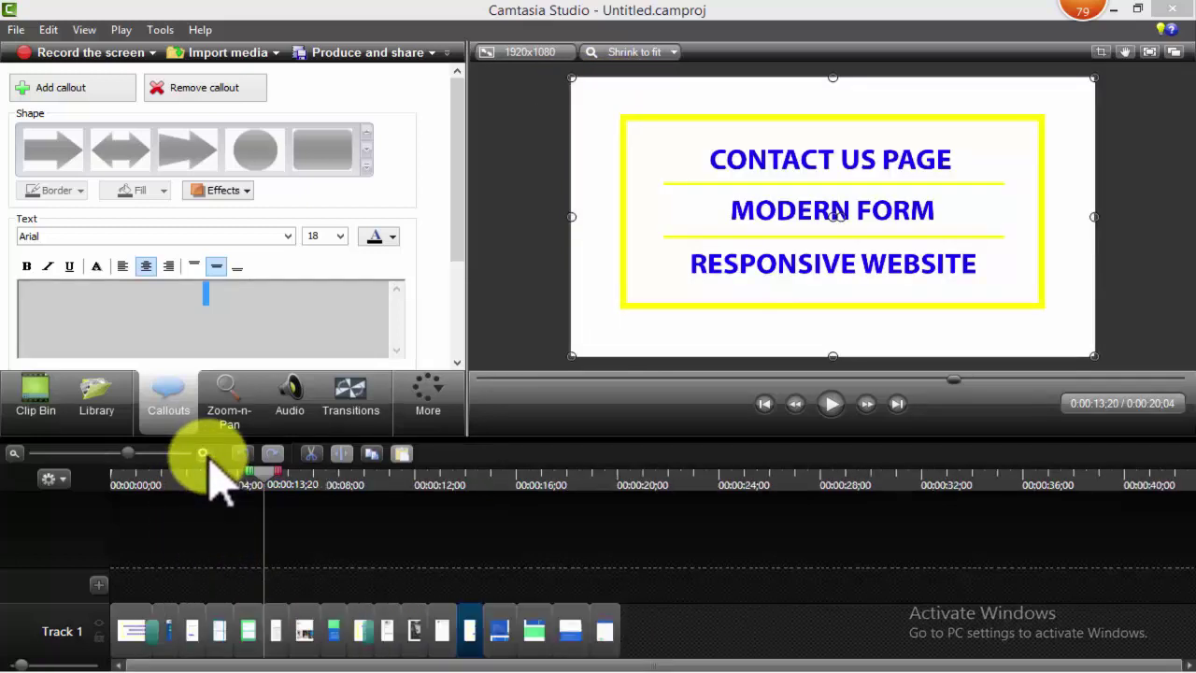
left_click(346, 411)
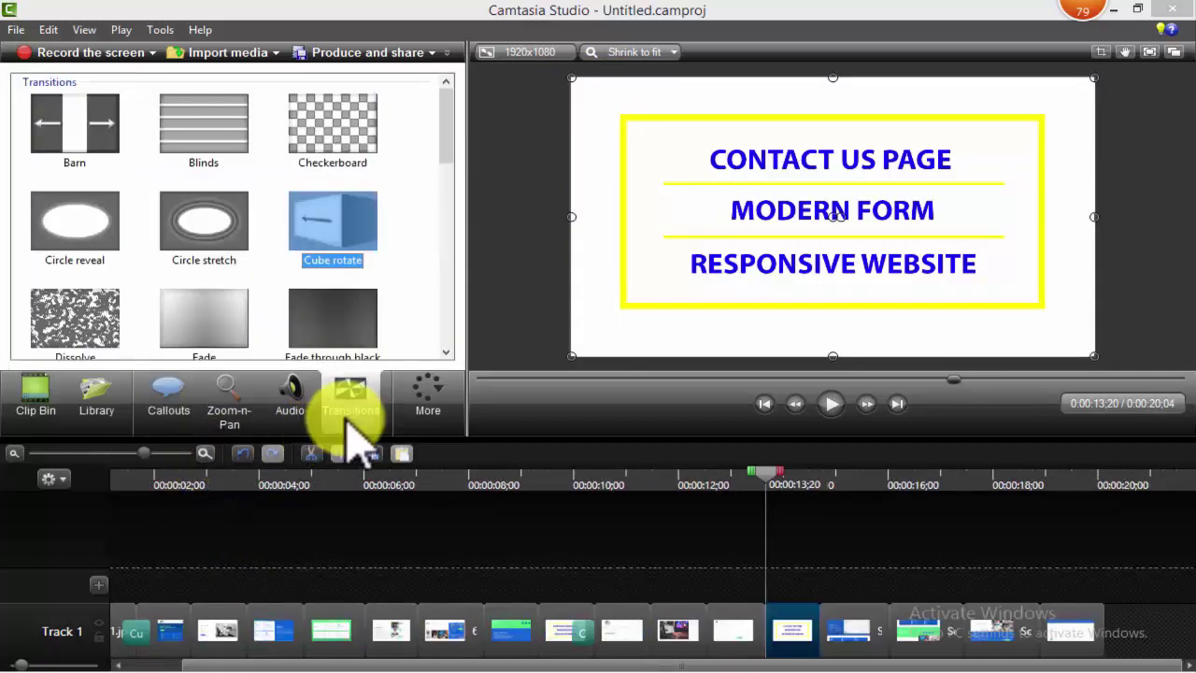
left_click_drag(323, 248, 809, 636)
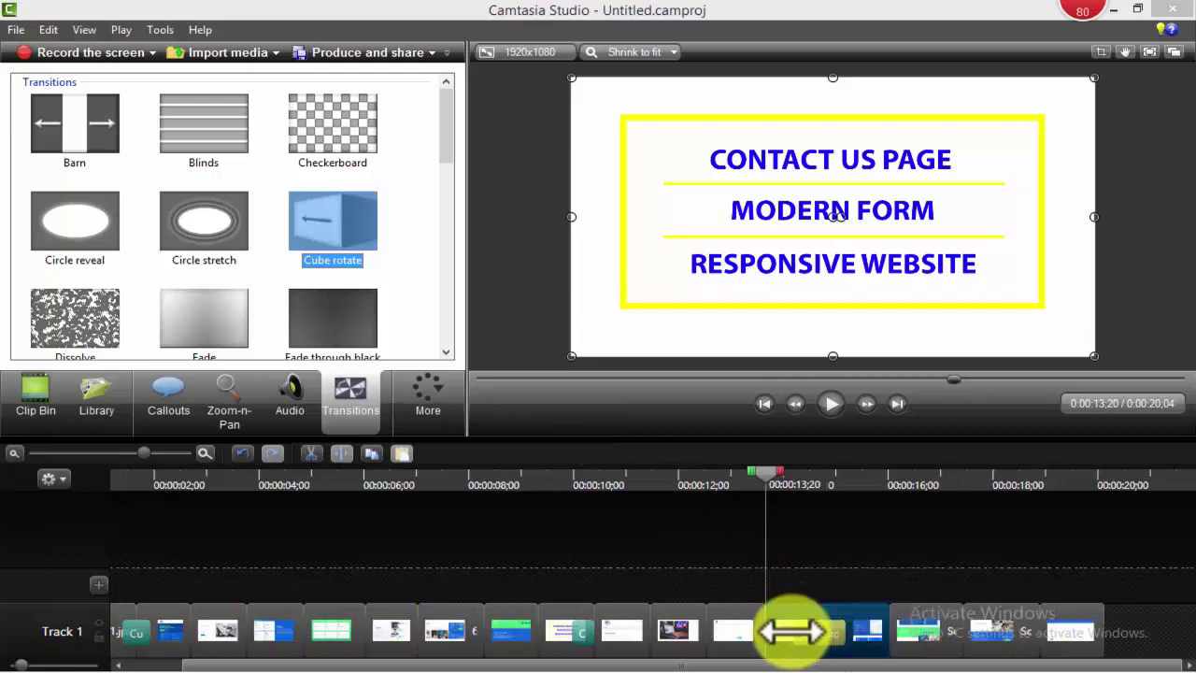
left_click(721, 476)
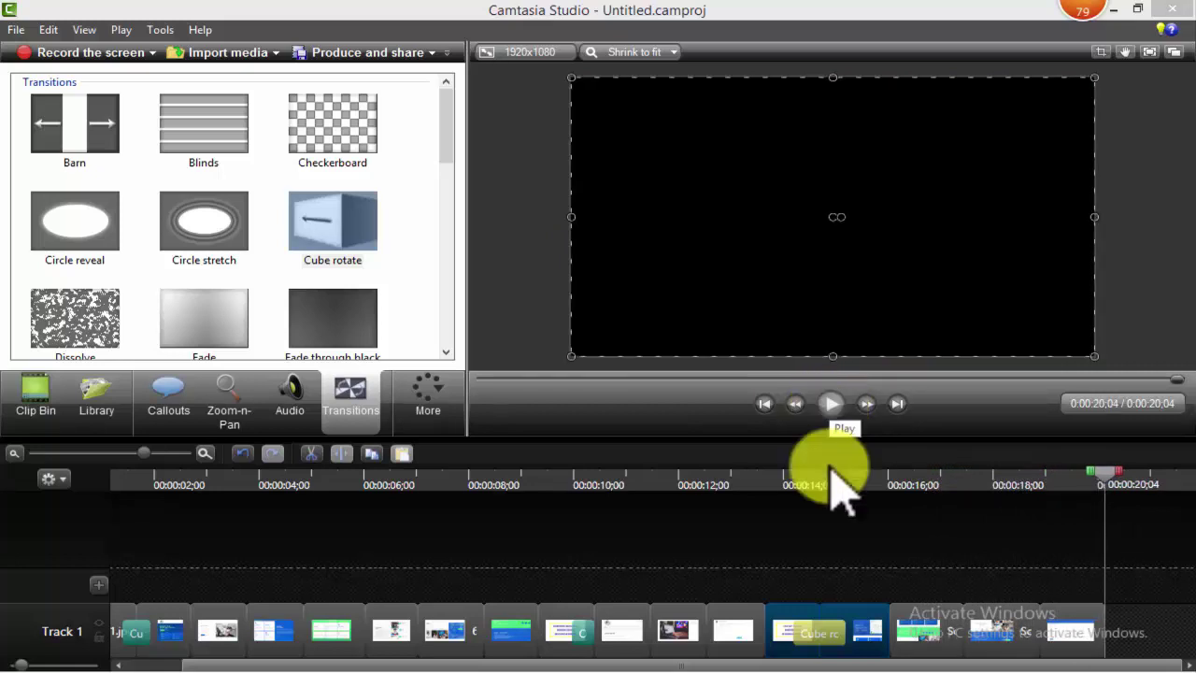
- Restrict the first Cube rotate transition to the end of 11.jpg, clear of Untitled-1.jpg, and scrub through it
scroll(425, 649, "up", 3)
left_click(425, 649)
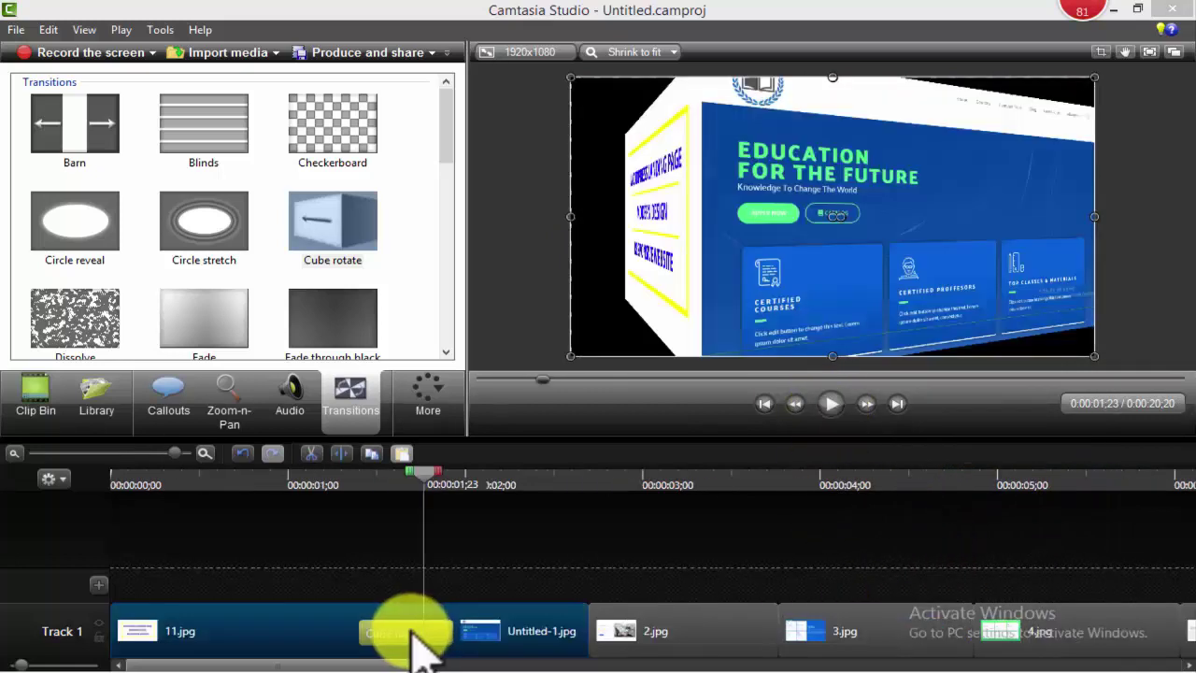
left_click_drag(418, 488, 404, 486)
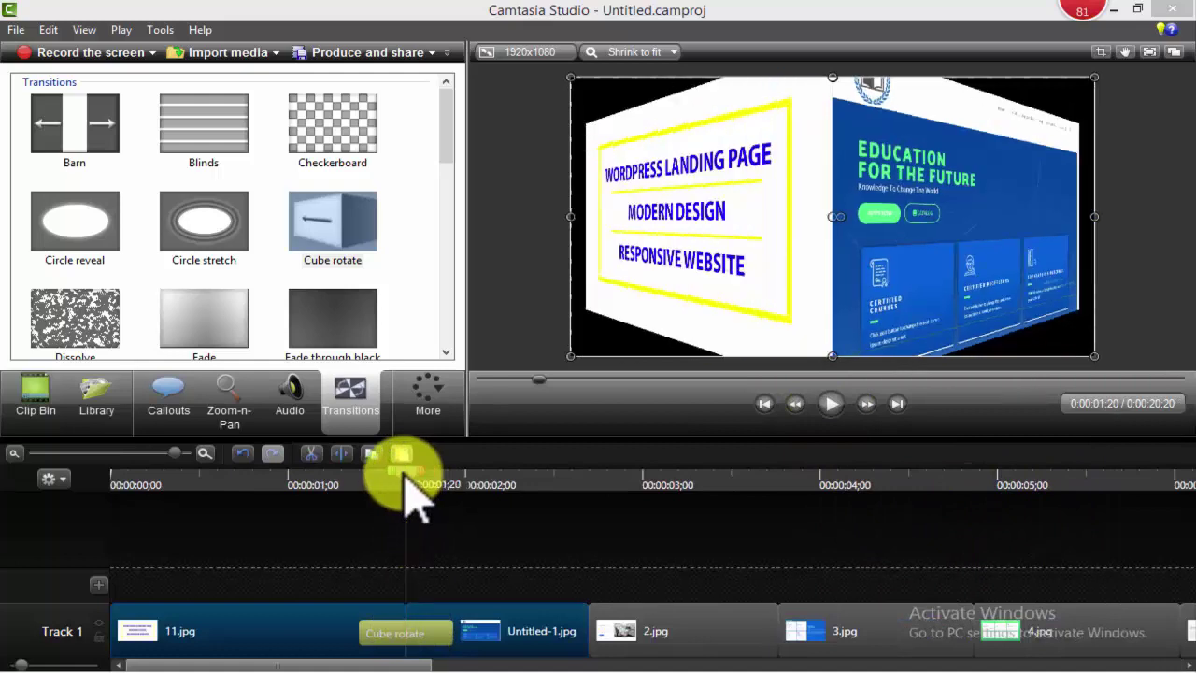
left_click(448, 639)
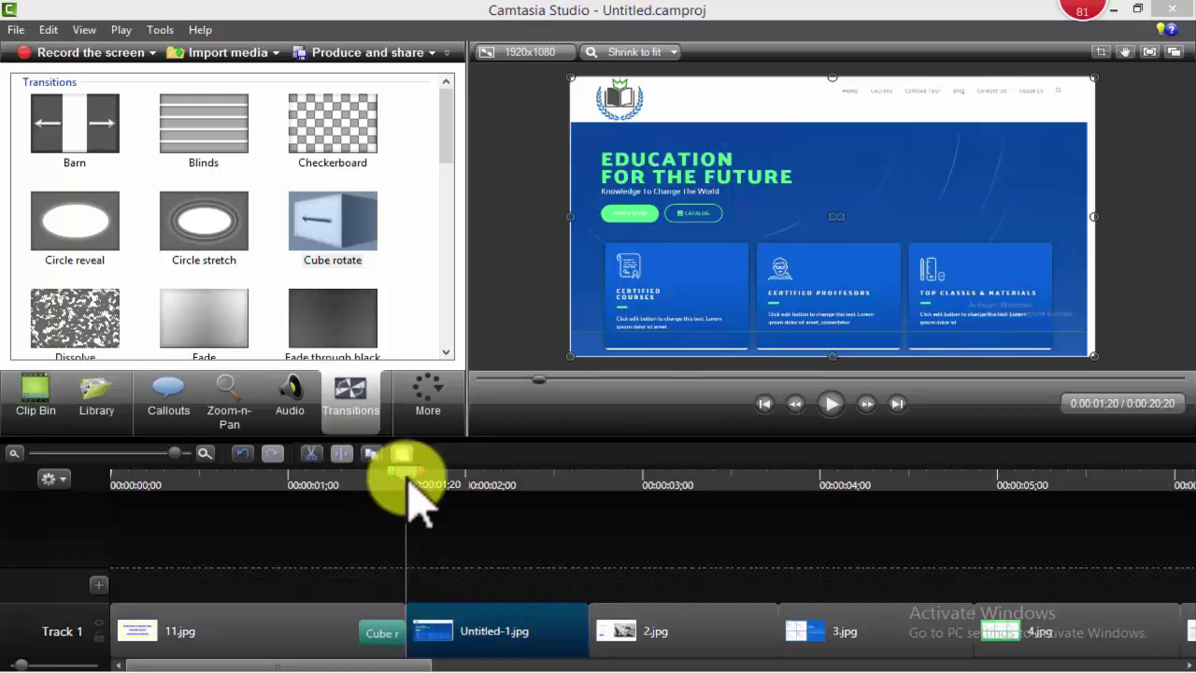
left_click_drag(404, 495, 335, 494)
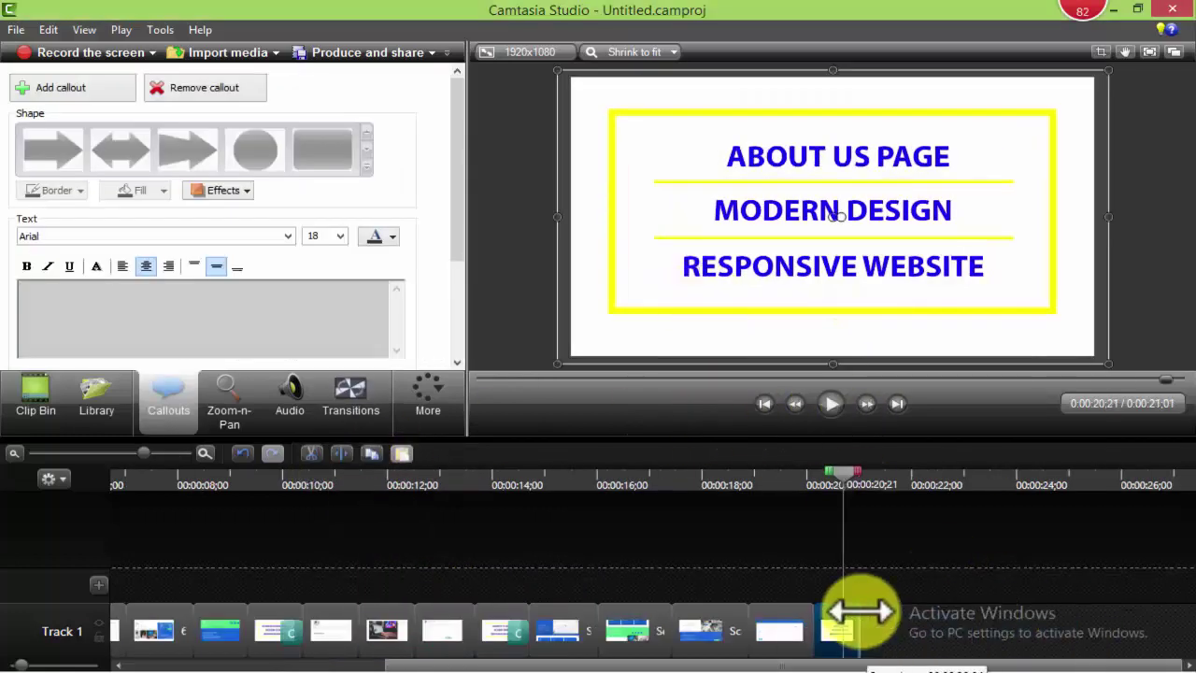
- Add a Cube rotate transition to the end of the ABOUT US title slide and play back the slideshow
left_click(353, 400)
left_click_drag(333, 220, 850, 631)
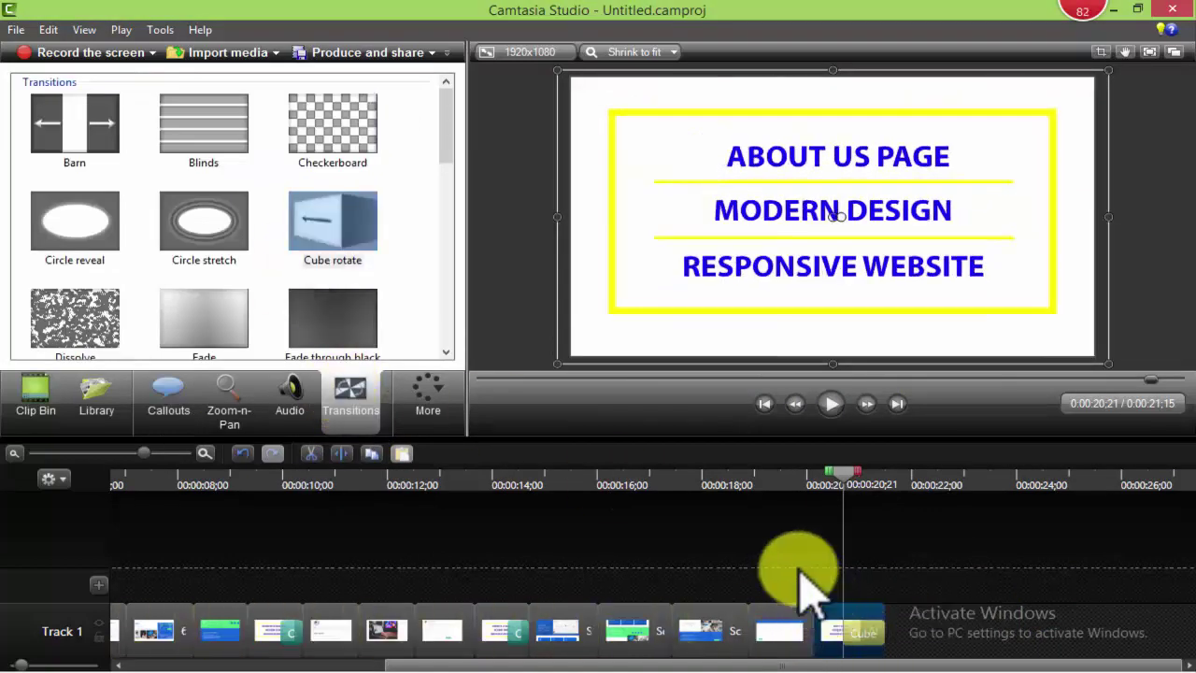
left_click_drag(844, 461, 809, 450)
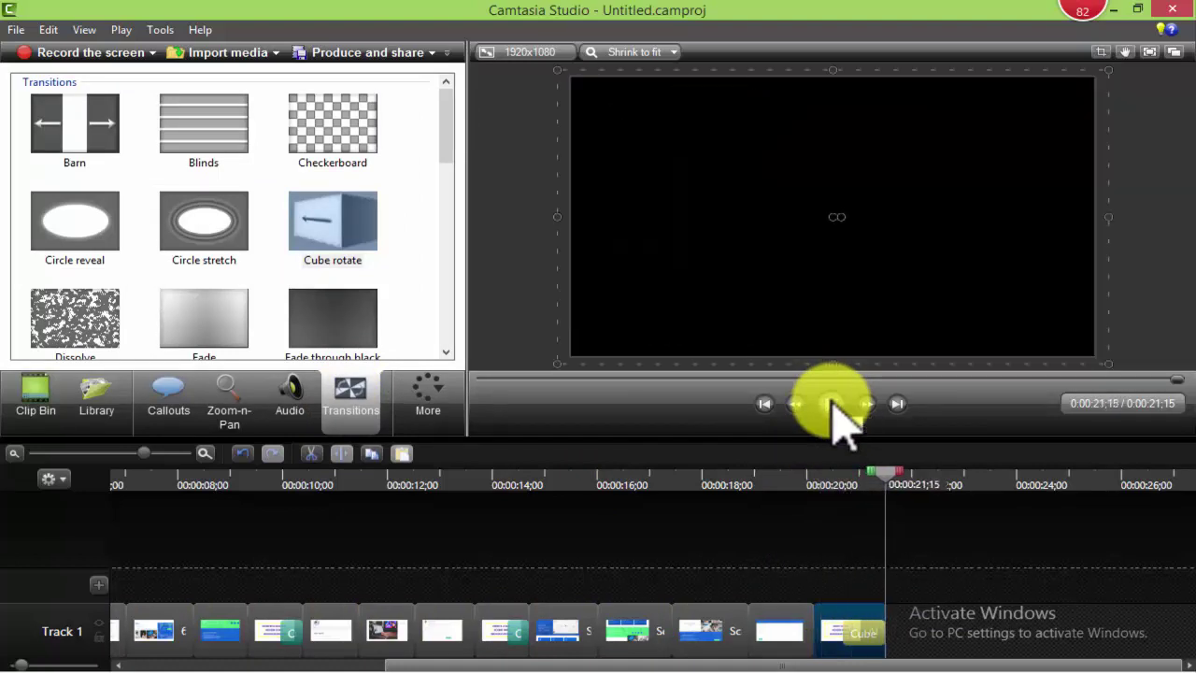
left_click(833, 404)
left_click(831, 404)
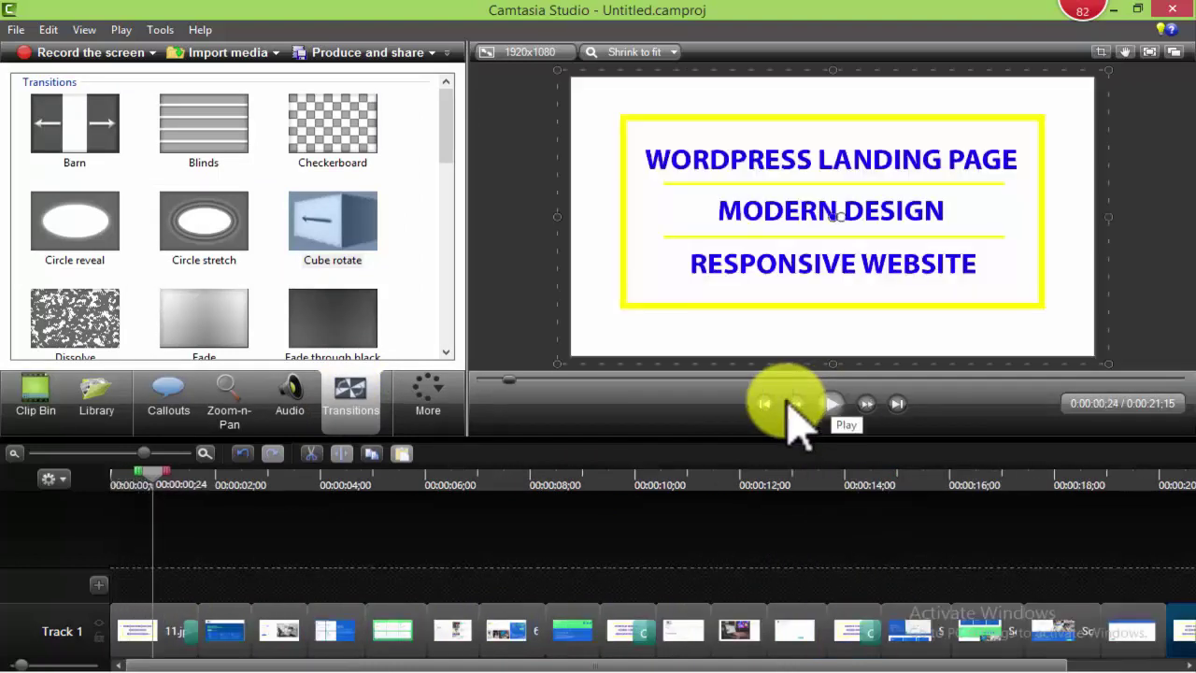
- Show the whole slideshow on the timeline and return to the imported media
left_click(14, 453)
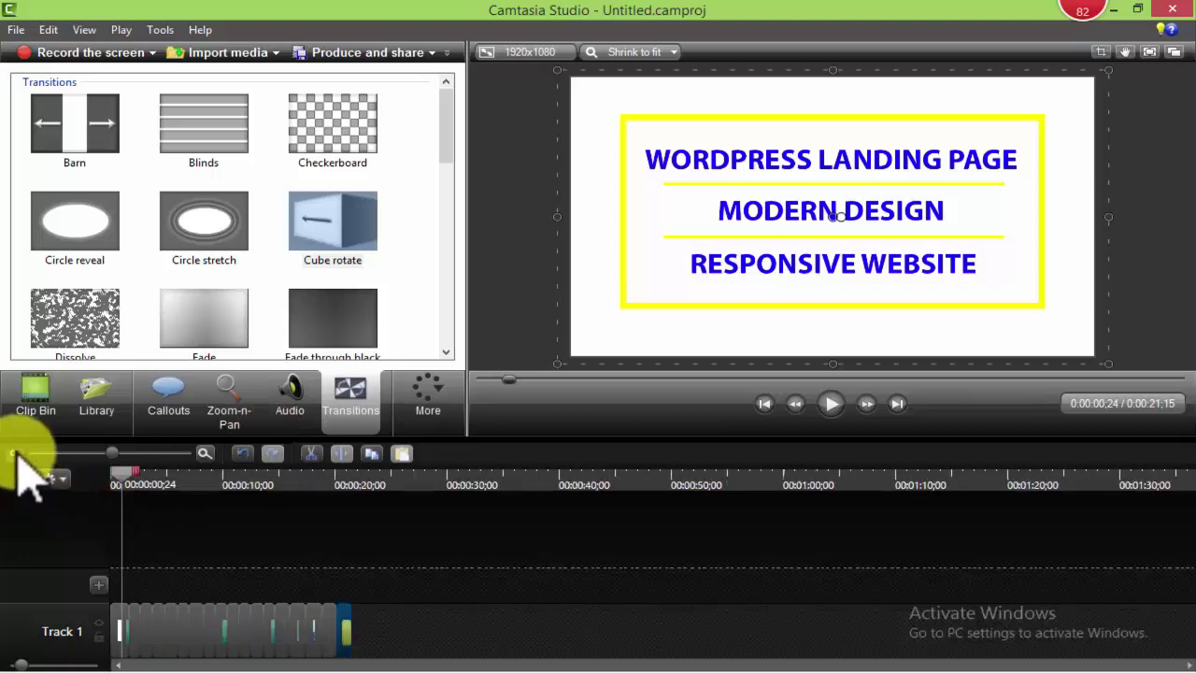
left_click(14, 453)
left_click(35, 397)
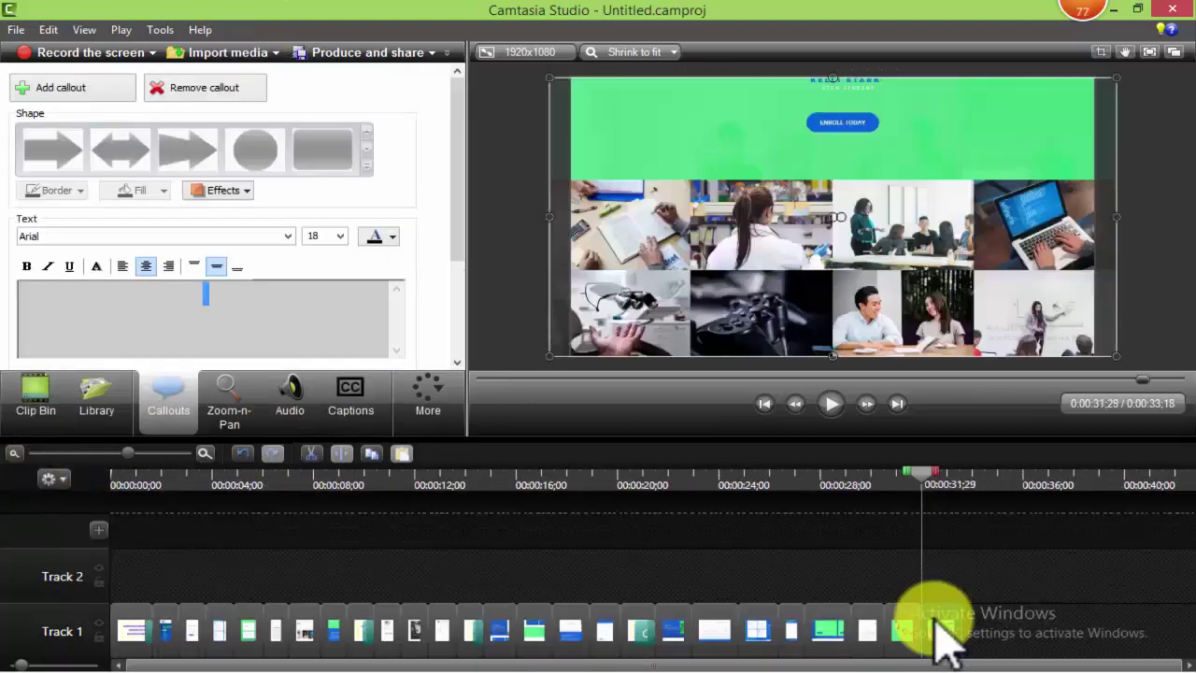
- Spread the clips on Track 1 apart and lengthen the ABOUT US and CONTACT US title slides to about three seconds each
left_click(456, 523)
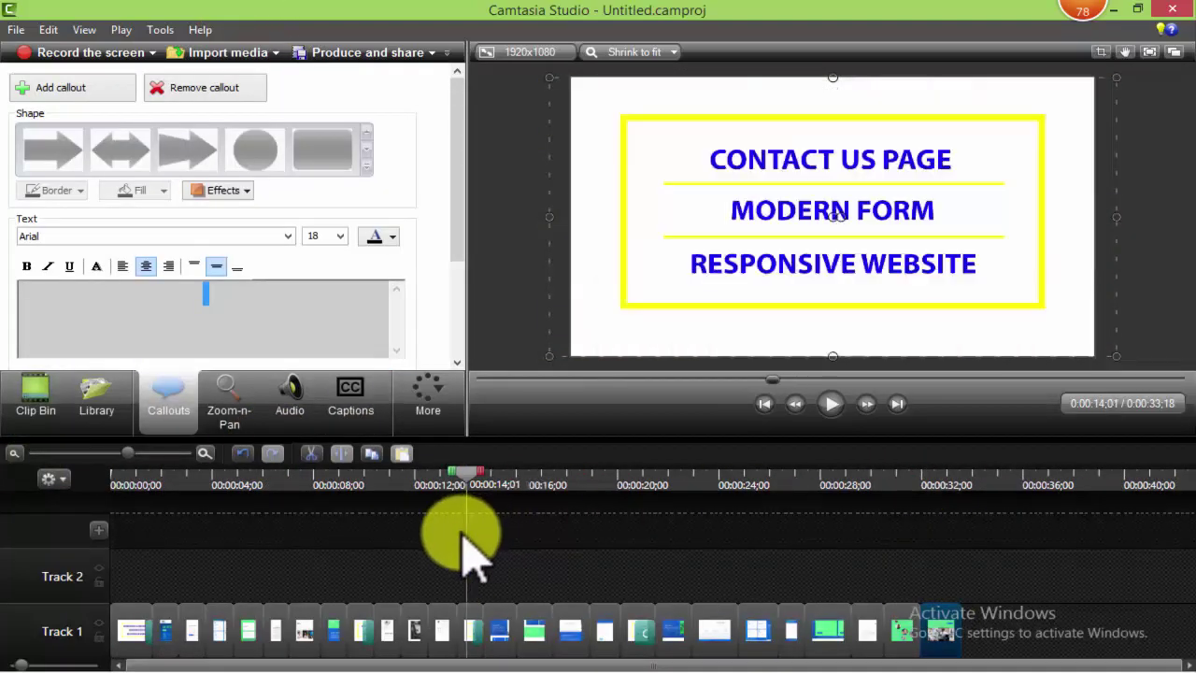
left_click(624, 628)
mouse_move(724, 627)
left_mouse_down()
mouse_move(945, 627)
mouse_move(681, 632)
mouse_move(883, 645)
mouse_move(707, 629)
mouse_move(674, 609)
mouse_move(734, 627)
left_mouse_up()
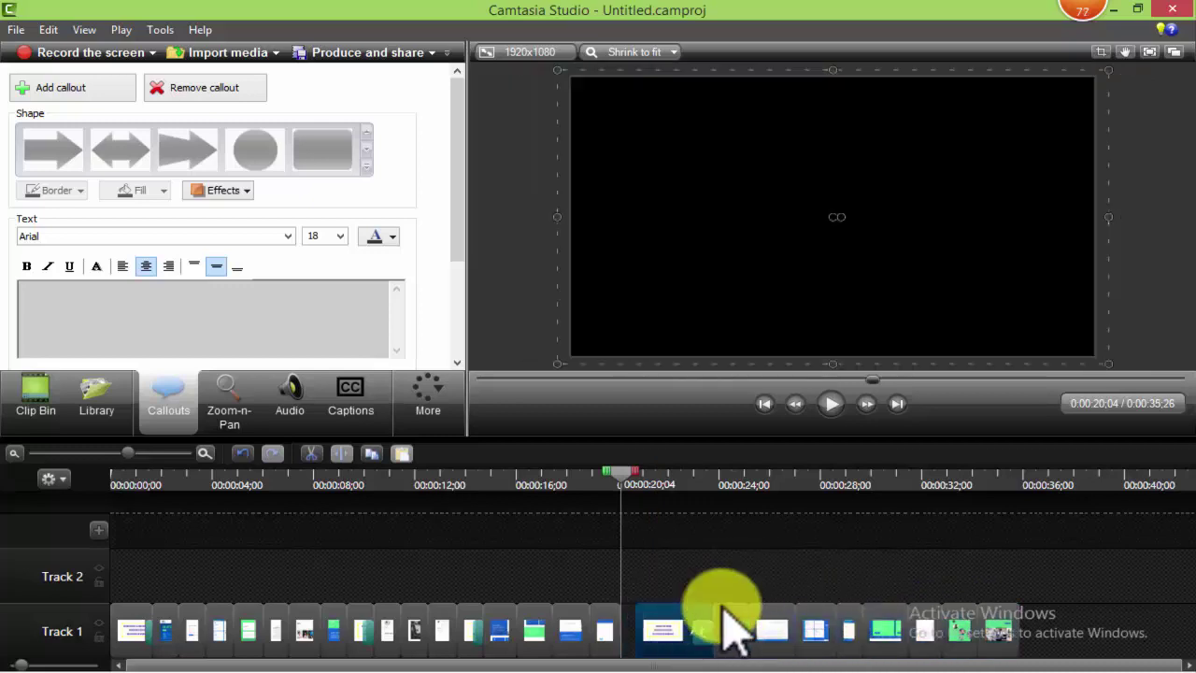
left_click_drag(923, 622, 601, 633)
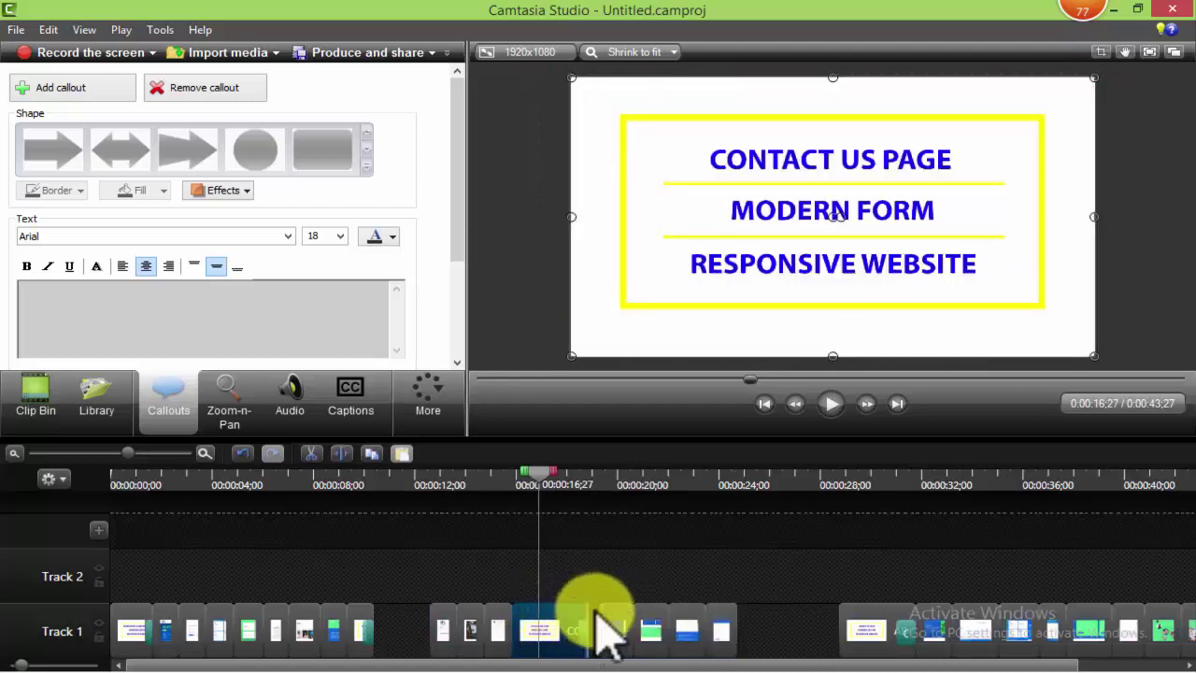